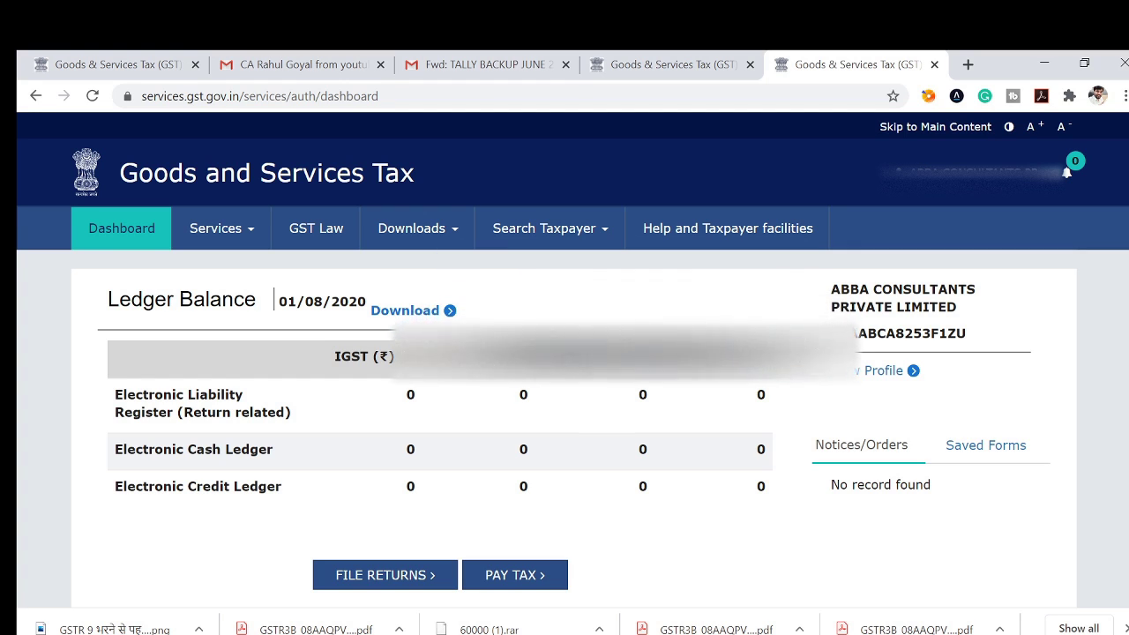
Open the Electronic Liability Register from the ledger services and read the instructions for Part-II: Other than return related liabilities.
{"action": "mouse_move", "coordinate": [216, 243]}
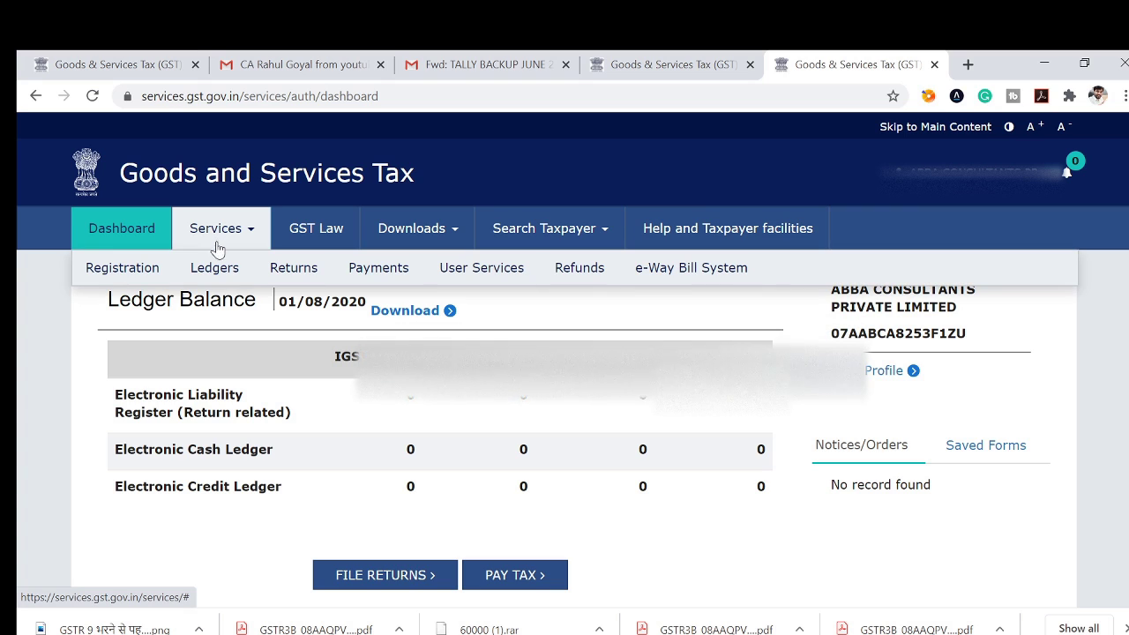
{"action": "mouse_move", "coordinate": [216, 270]}
{"action": "left_click", "coordinate": [225, 340]}
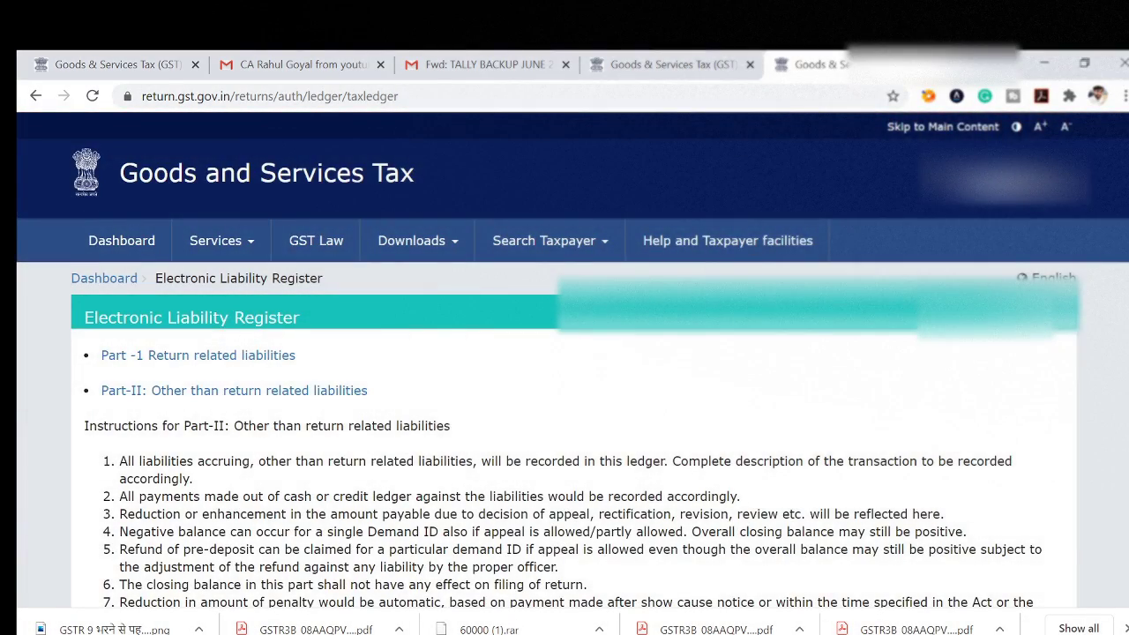
{"action": "scroll", "coordinate": [574, 371], "scroll_direction": "down", "scroll_amount": 2}
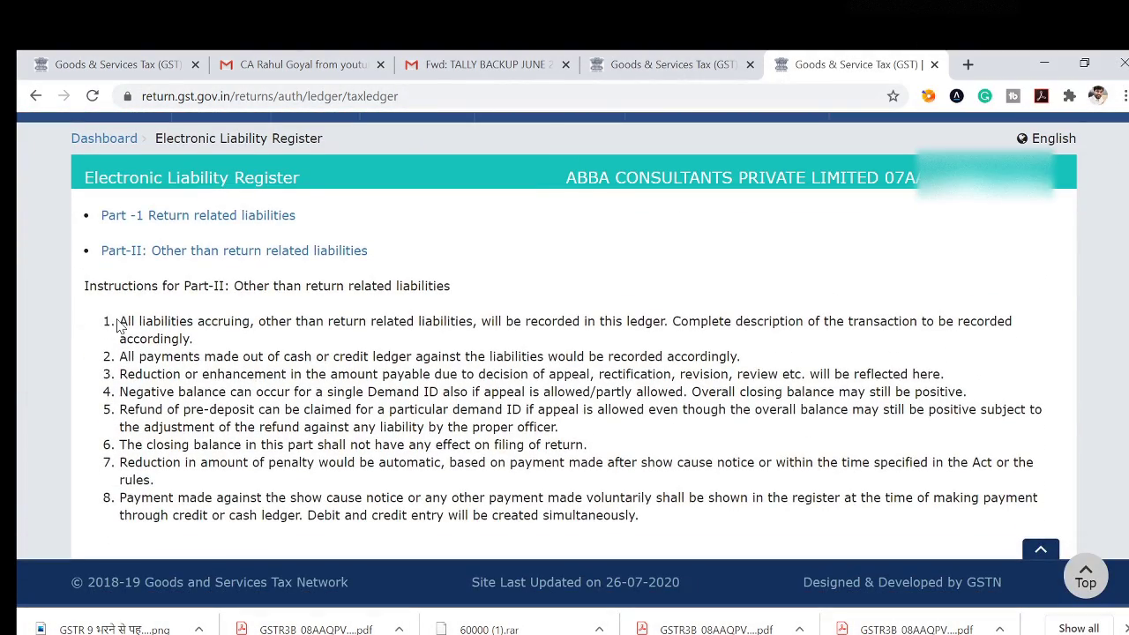
{"action": "left_click_drag", "start_coordinate": [120, 321], "coordinate": [129, 321]}
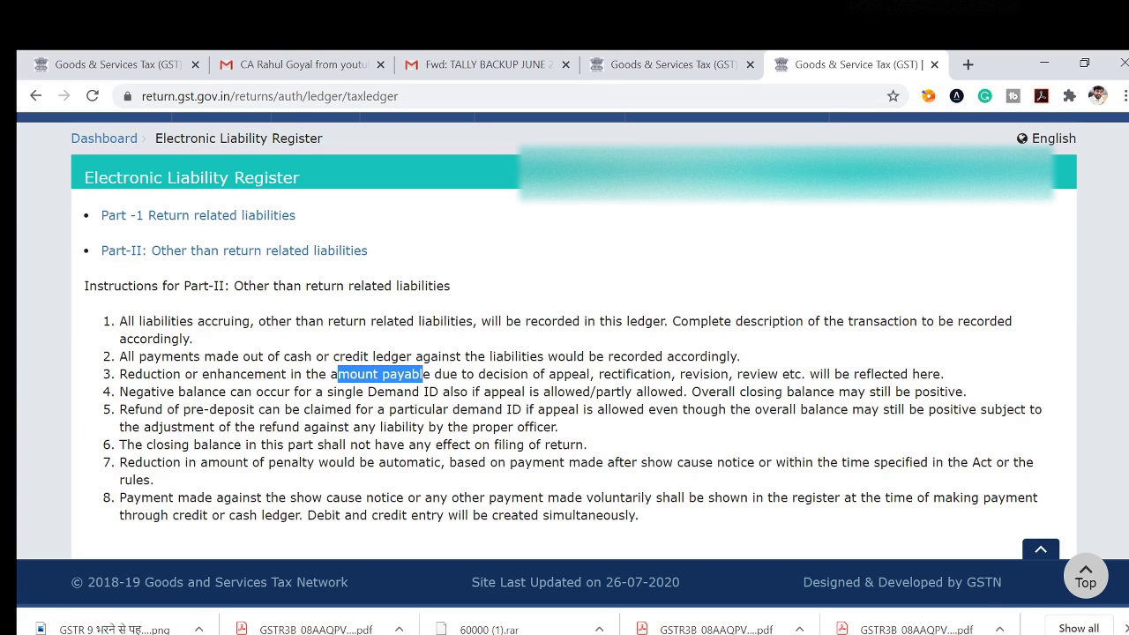
{"action": "left_click_drag", "start_coordinate": [582, 392], "coordinate": [443, 409]}
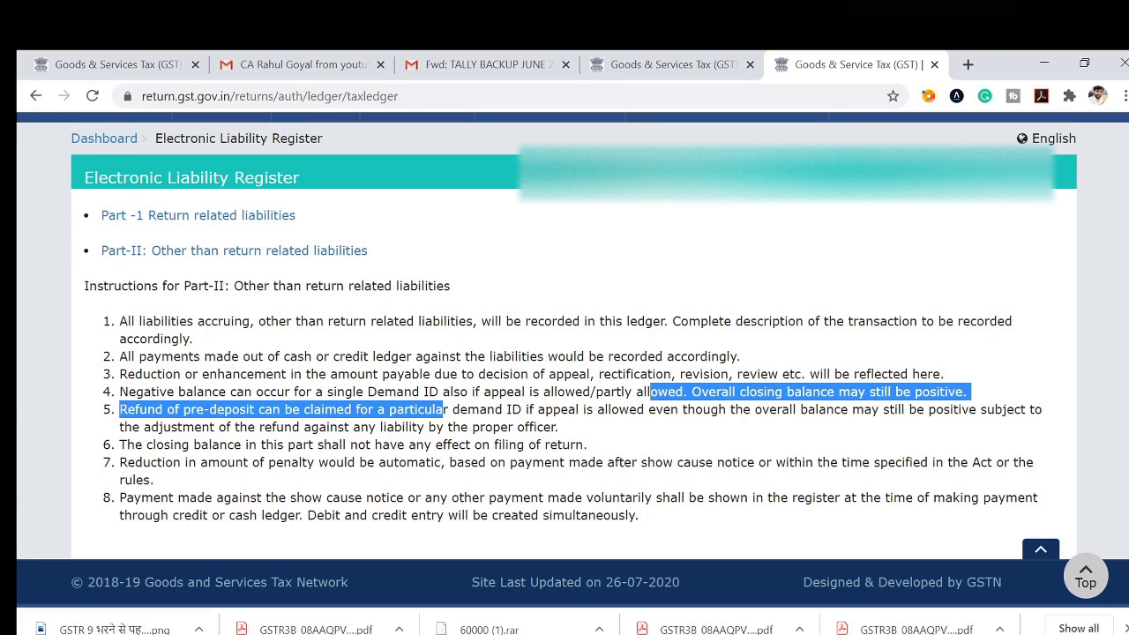
{"action": "left_click_drag", "start_coordinate": [104, 320], "coordinate": [611, 515]}
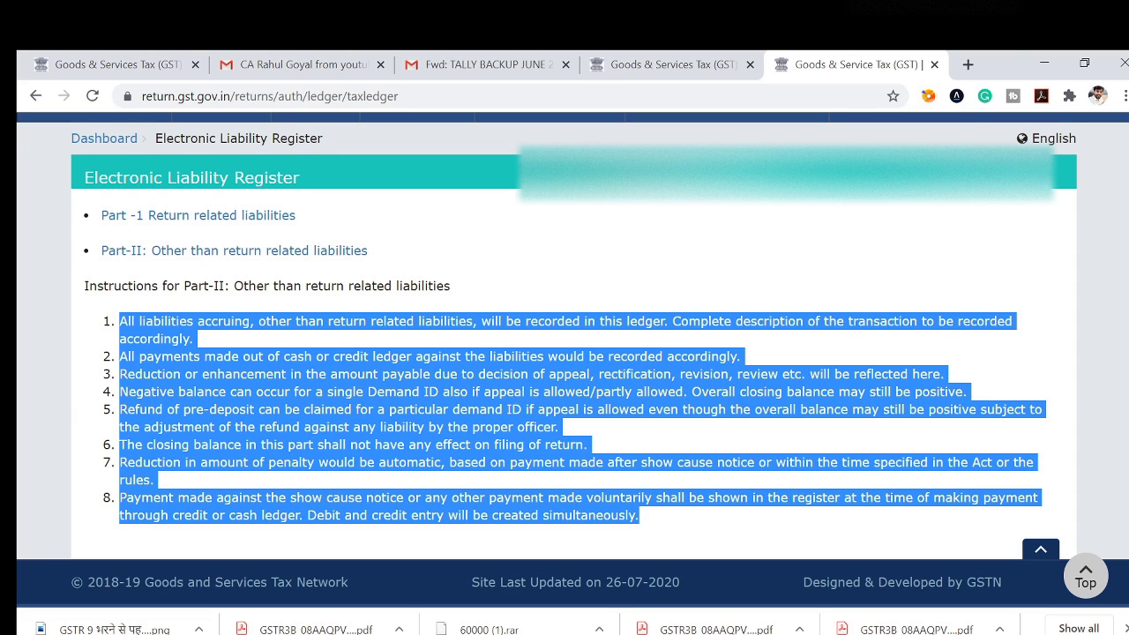
Open Part-1 Return related liabilities, display the register for March of financial year 2019-20 and review its debit and credit entries.
{"action": "scroll", "coordinate": [850, 323], "scroll_direction": "up", "scroll_amount": 1}
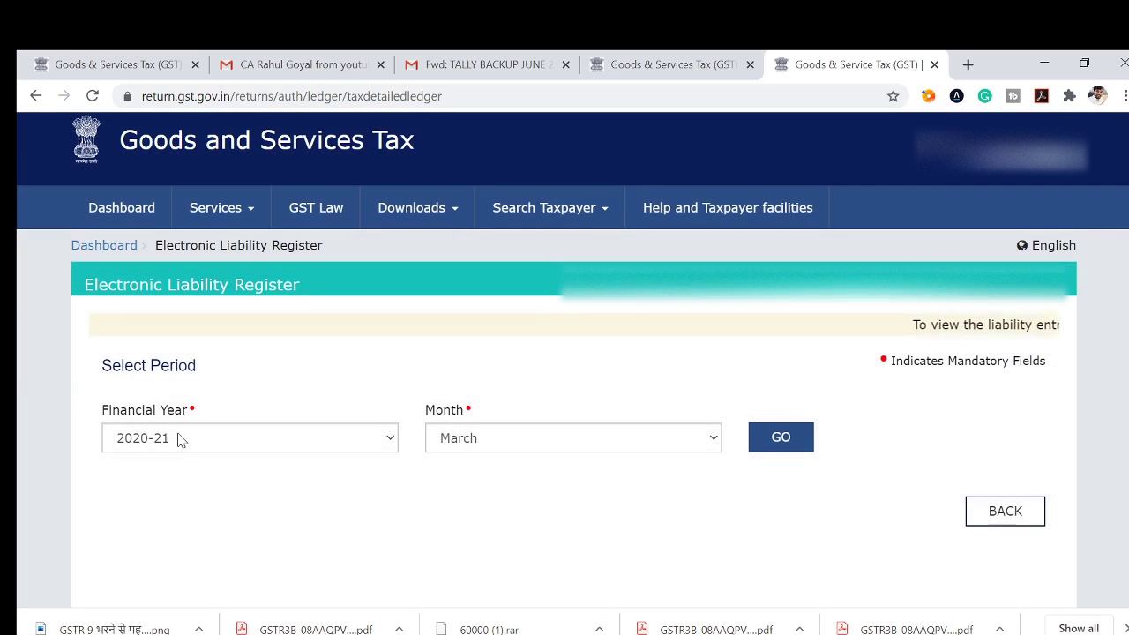
{"action": "left_click", "coordinate": [181, 438]}
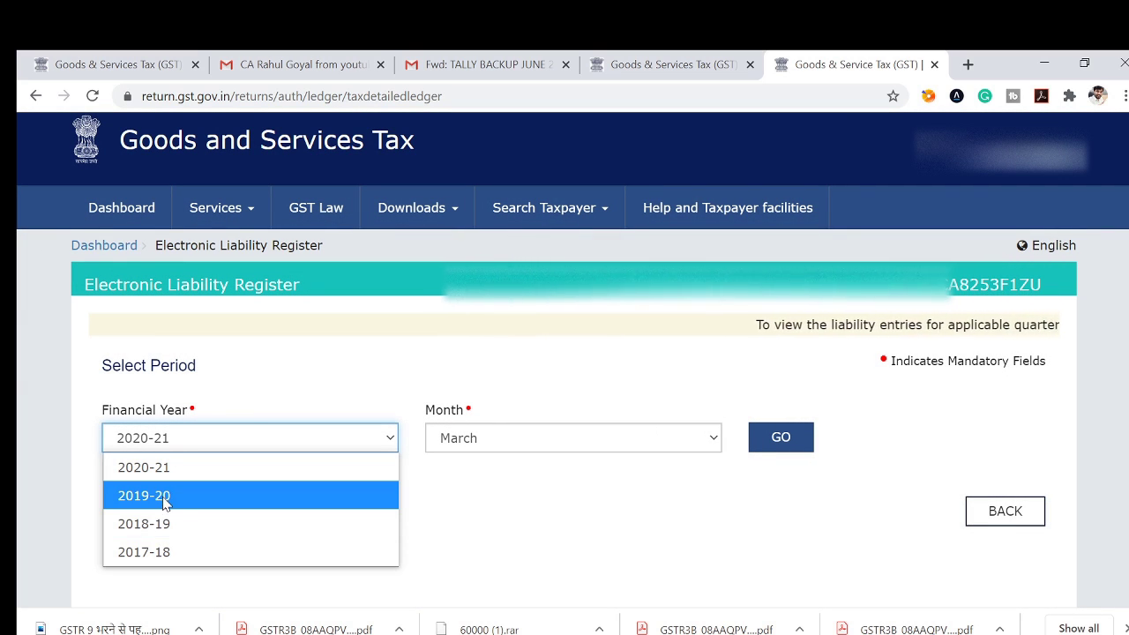
{"action": "left_click", "coordinate": [159, 496]}
{"action": "left_click", "coordinate": [787, 445]}
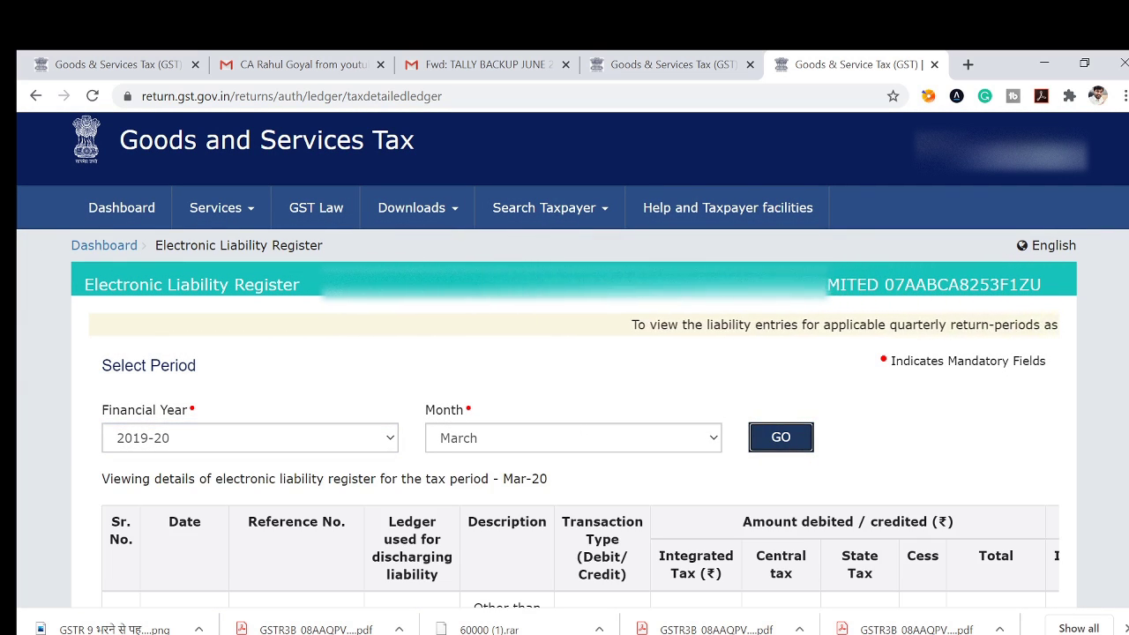
{"action": "scroll", "coordinate": [787, 445], "scroll_direction": "down", "scroll_amount": 3}
{"action": "scroll", "coordinate": [605, 353], "scroll_direction": "down", "scroll_amount": 1}
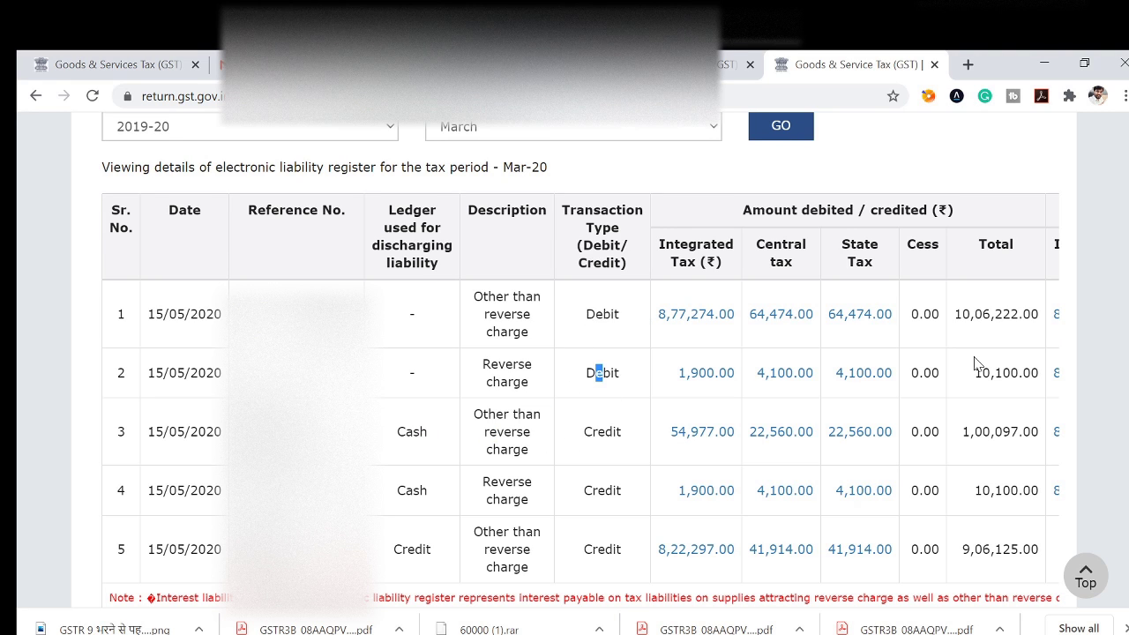
{"action": "scroll", "coordinate": [565, 353], "scroll_direction": "down", "scroll_amount": 1}
{"action": "scroll", "coordinate": [565, 352], "scroll_direction": "up", "scroll_amount": 3}
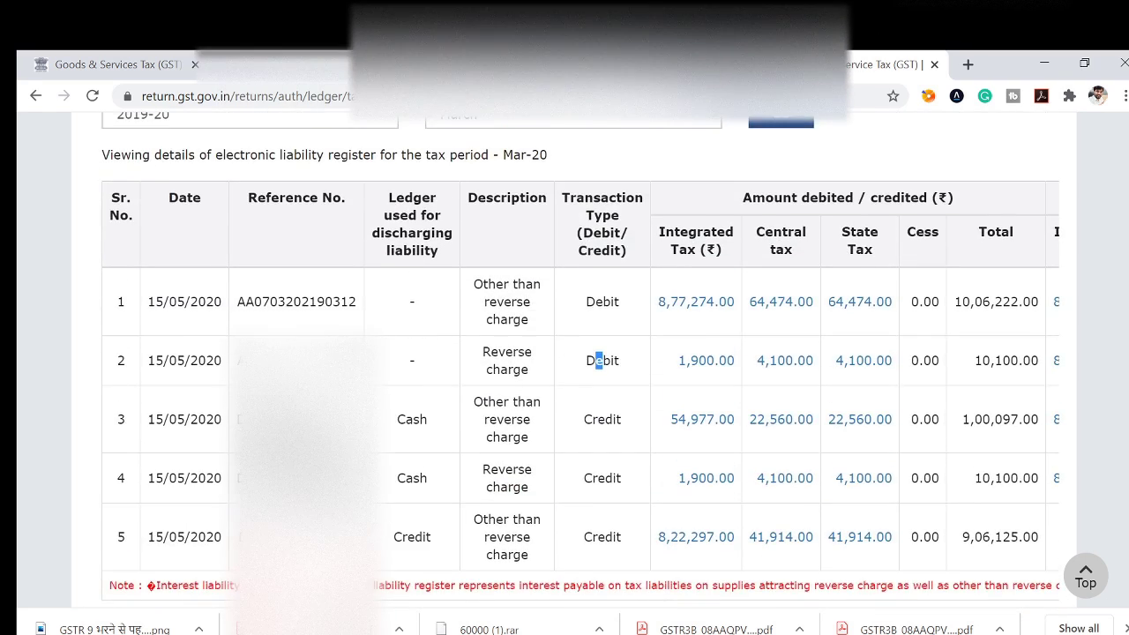
{"action": "scroll", "coordinate": [599, 484], "scroll_direction": "up", "scroll_amount": 2}
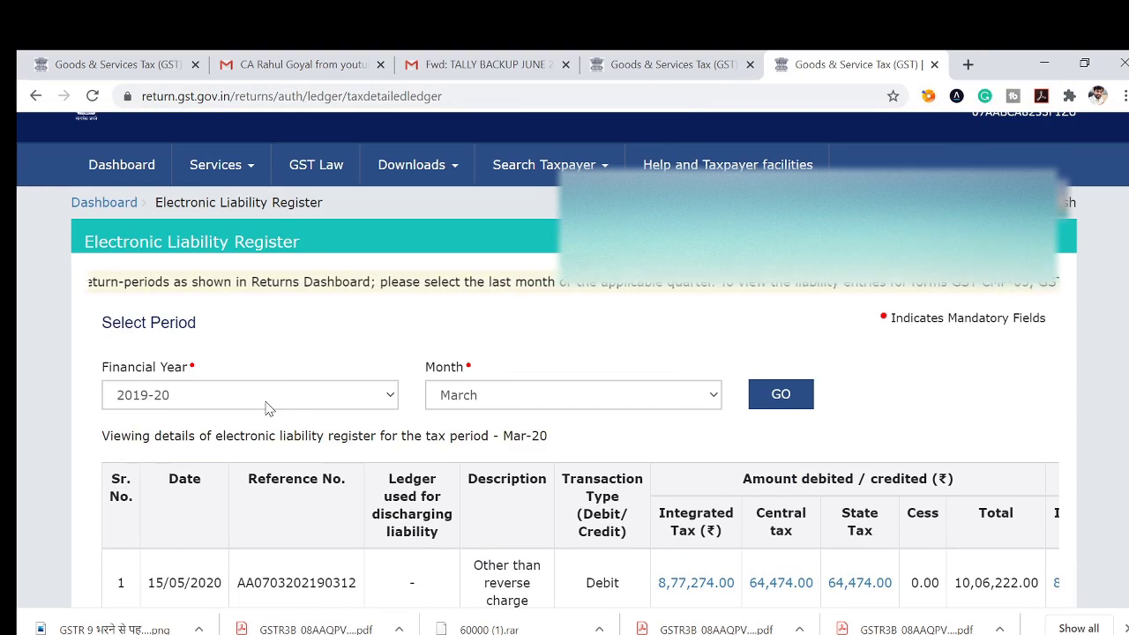
Display the liability register for August of financial year 2017-18 and look through its entries.
{"action": "left_click", "coordinate": [269, 402]}
{"action": "left_click", "coordinate": [161, 509]}
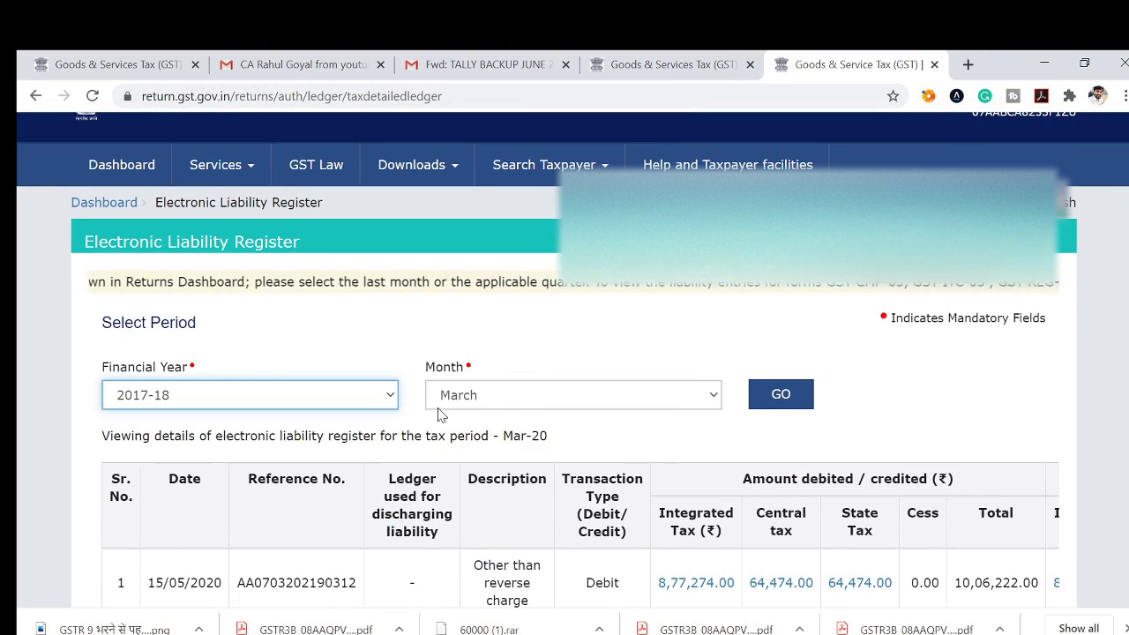
{"action": "left_click", "coordinate": [509, 406]}
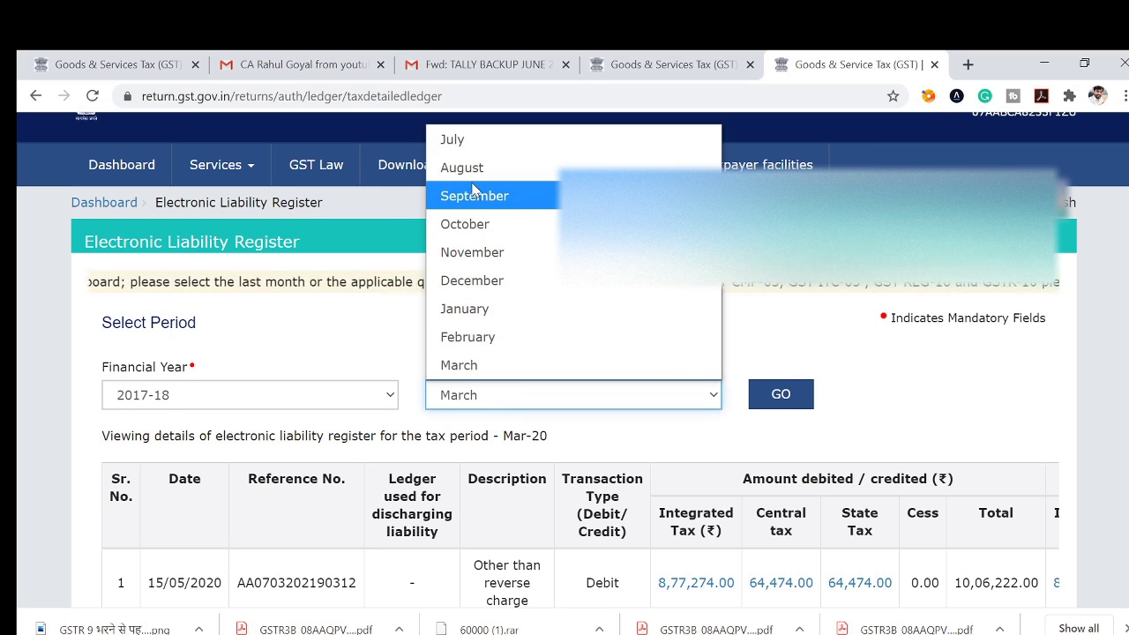
{"action": "left_click", "coordinate": [471, 168]}
{"action": "left_click", "coordinate": [769, 395]}
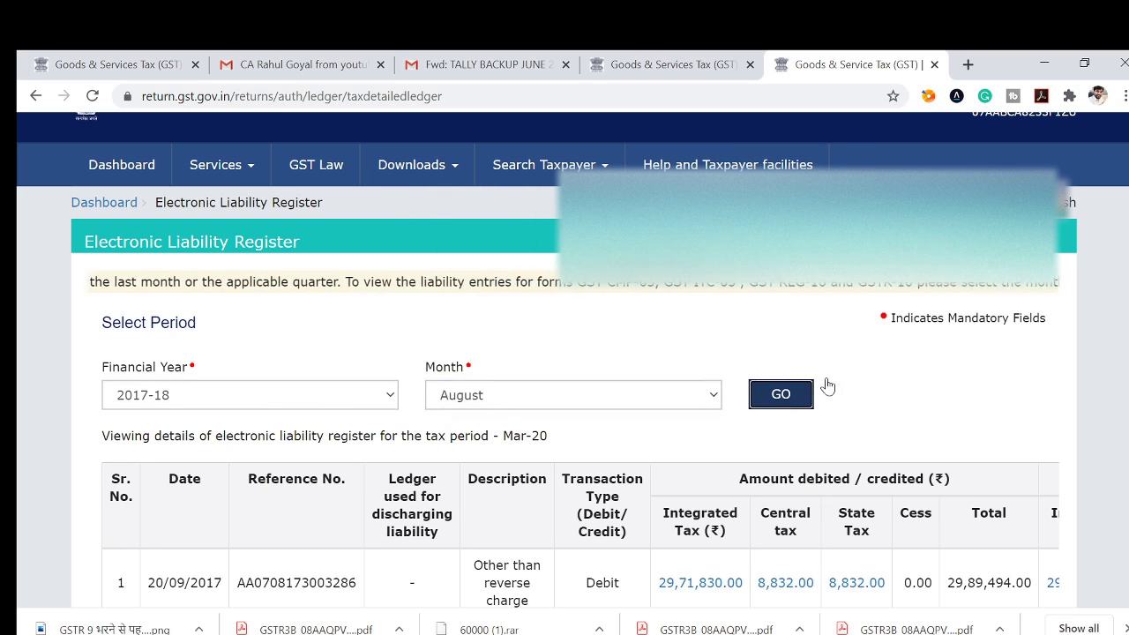
{"action": "scroll", "coordinate": [839, 320], "scroll_direction": "down", "scroll_amount": 4}
{"action": "scroll", "coordinate": [839, 320], "scroll_direction": "up", "scroll_amount": 3}
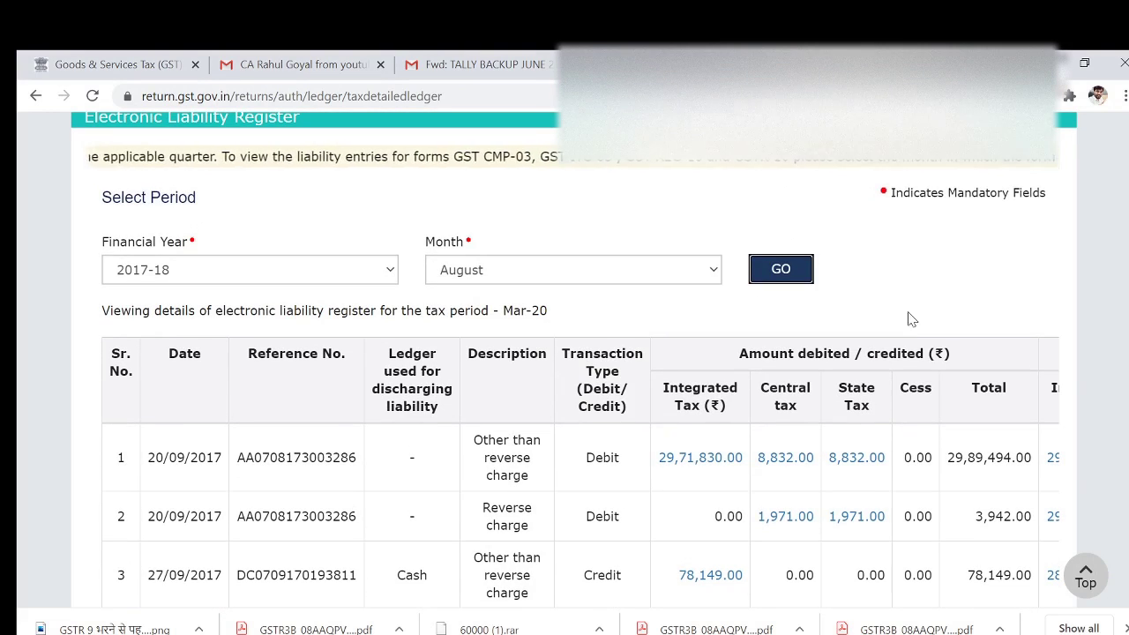
Try to display the liability register for July 2017-18 and read the portal's response.
{"action": "left_click", "coordinate": [532, 273]}
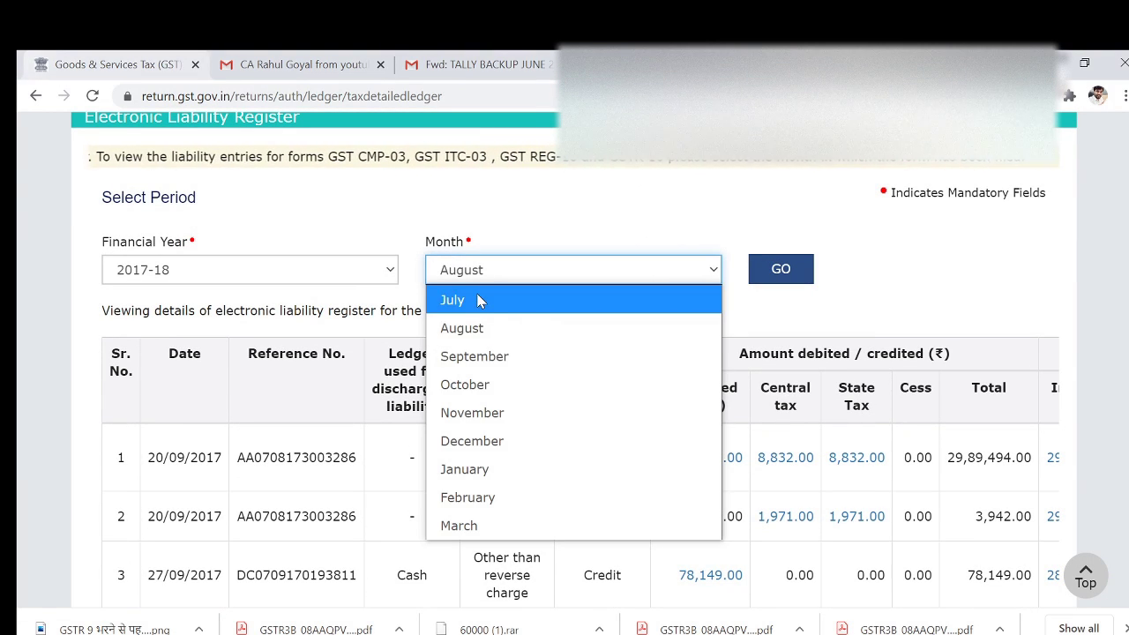
{"action": "left_click", "coordinate": [477, 297]}
{"action": "left_click", "coordinate": [781, 269]}
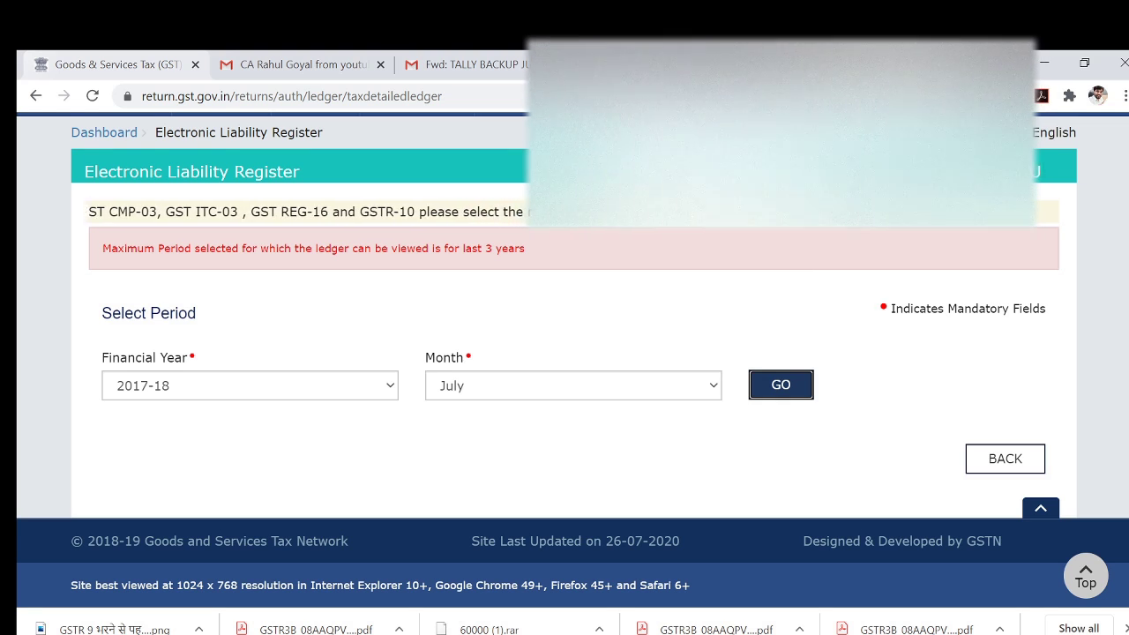
{"action": "scroll", "coordinate": [803, 279], "scroll_direction": "up", "scroll_amount": 1}
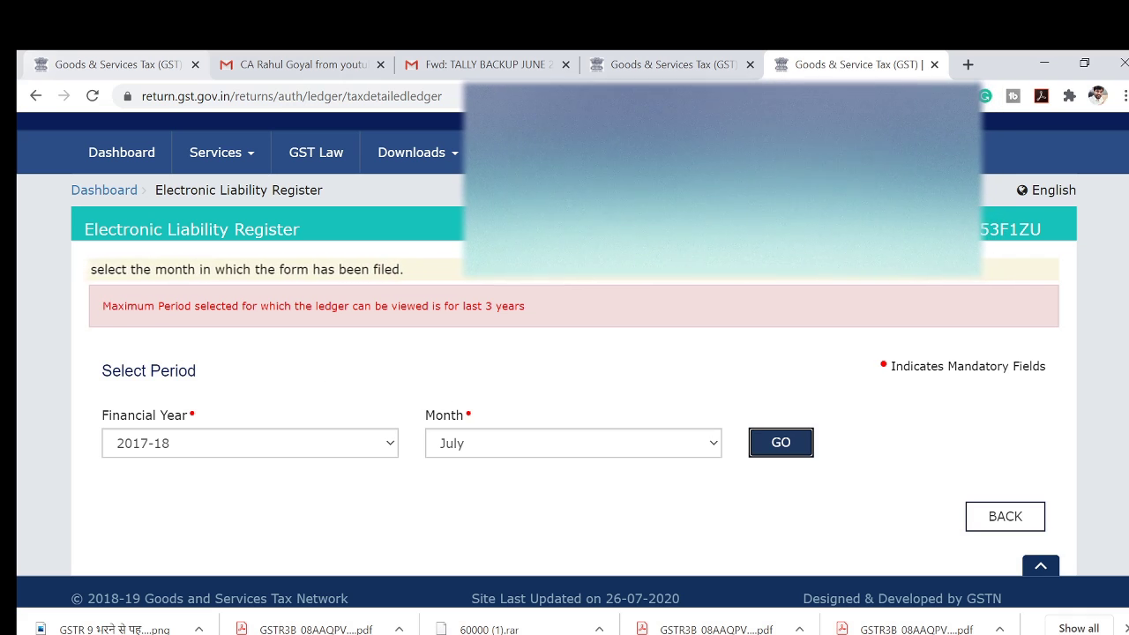
{"action": "left_click_drag", "start_coordinate": [102, 306], "coordinate": [532, 326]}
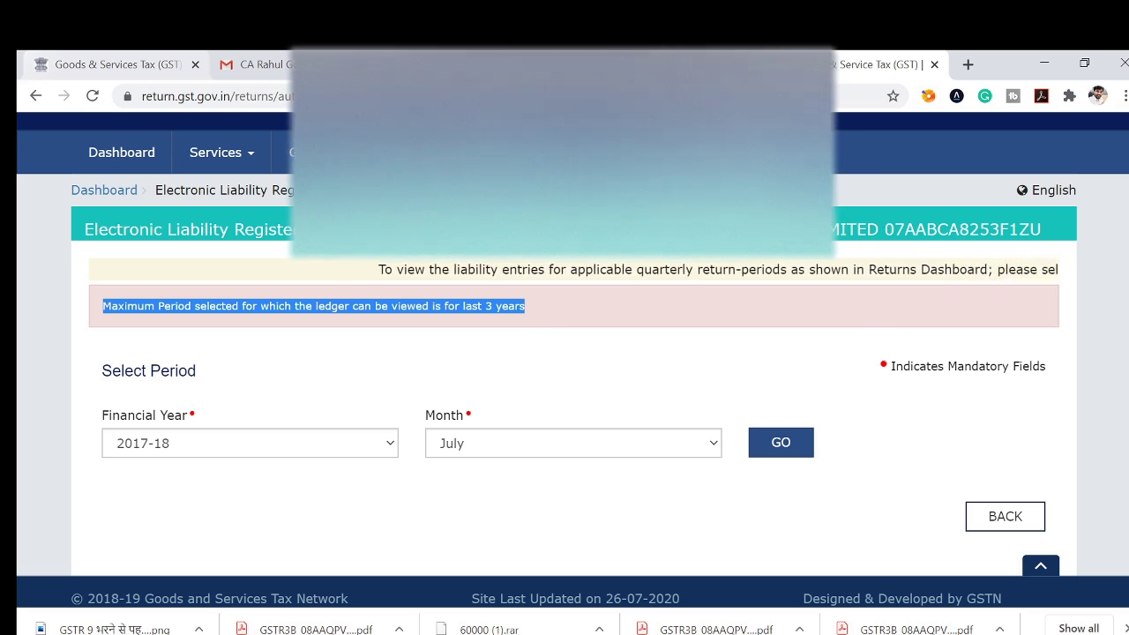
{"action": "scroll", "coordinate": [564, 352], "scroll_direction": "down", "scroll_amount": 1}
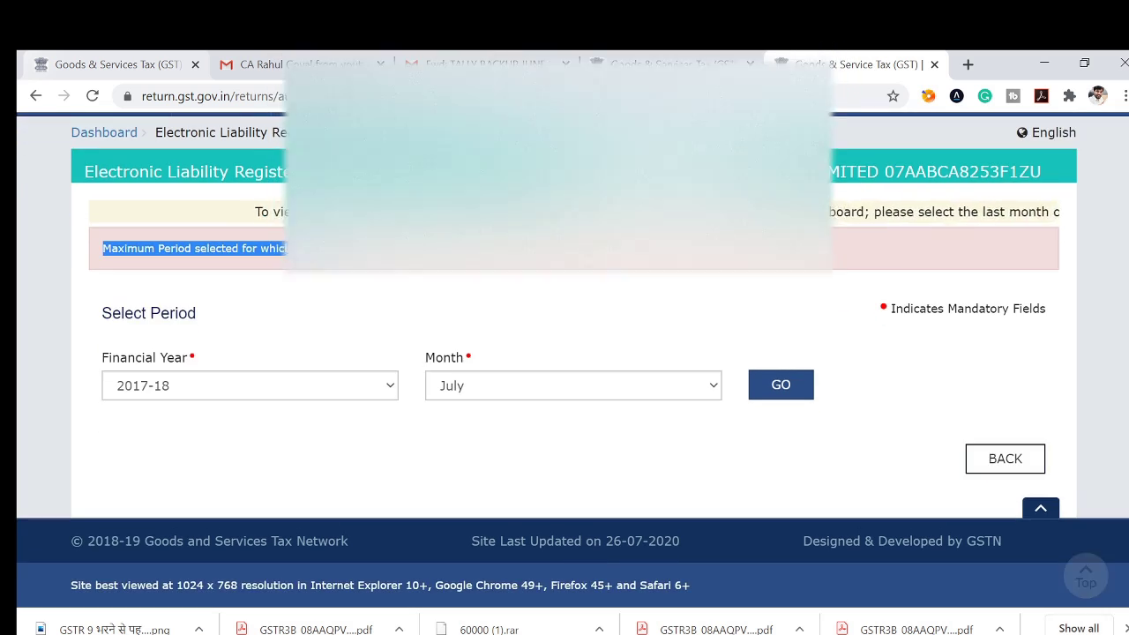
{"action": "scroll", "coordinate": [565, 353], "scroll_direction": "up", "scroll_amount": 2}
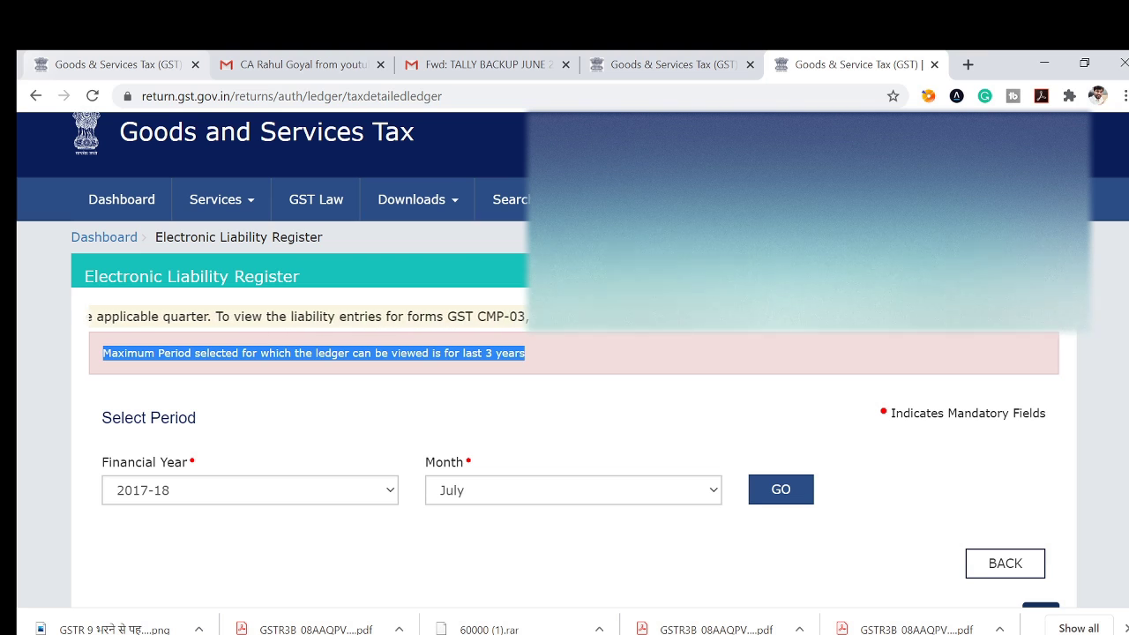
Go to the Electronic Credit Ledger in the ledger services and open its detailed view for period selection.
{"action": "left_click", "coordinate": [211, 204]}
{"action": "left_click", "coordinate": [214, 237]}
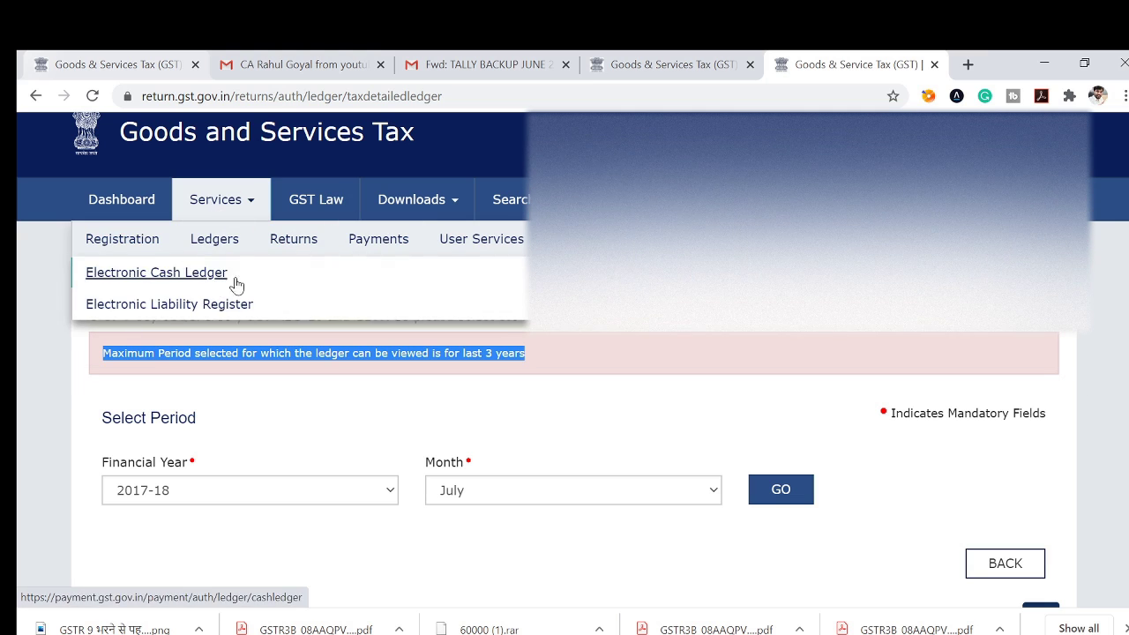
{"action": "left_click", "coordinate": [156, 272]}
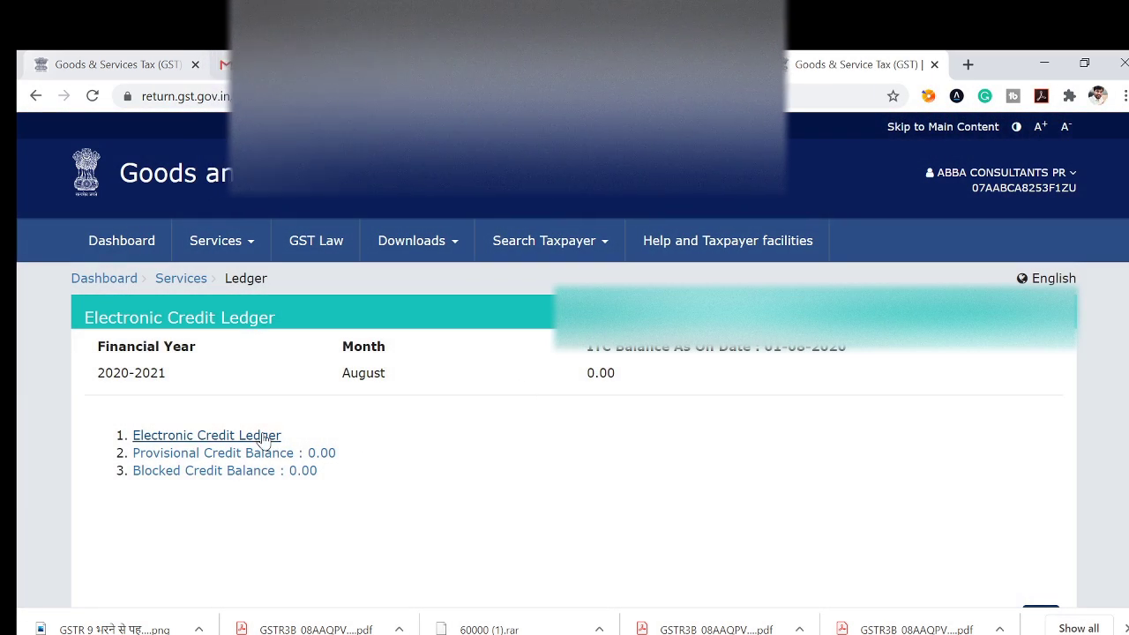
{"action": "left_click", "coordinate": [263, 437]}
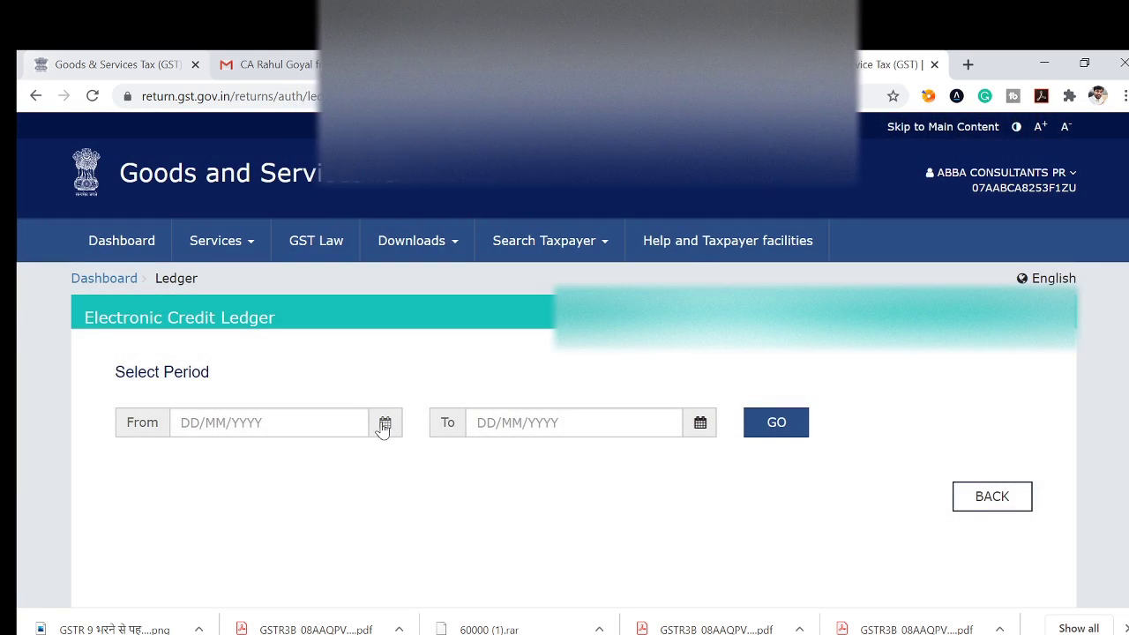
Set the start date of the Electronic Credit Ledger period to 01/07/2017.
{"action": "left_click", "coordinate": [383, 423]}
{"action": "left_click", "coordinate": [582, 258]}
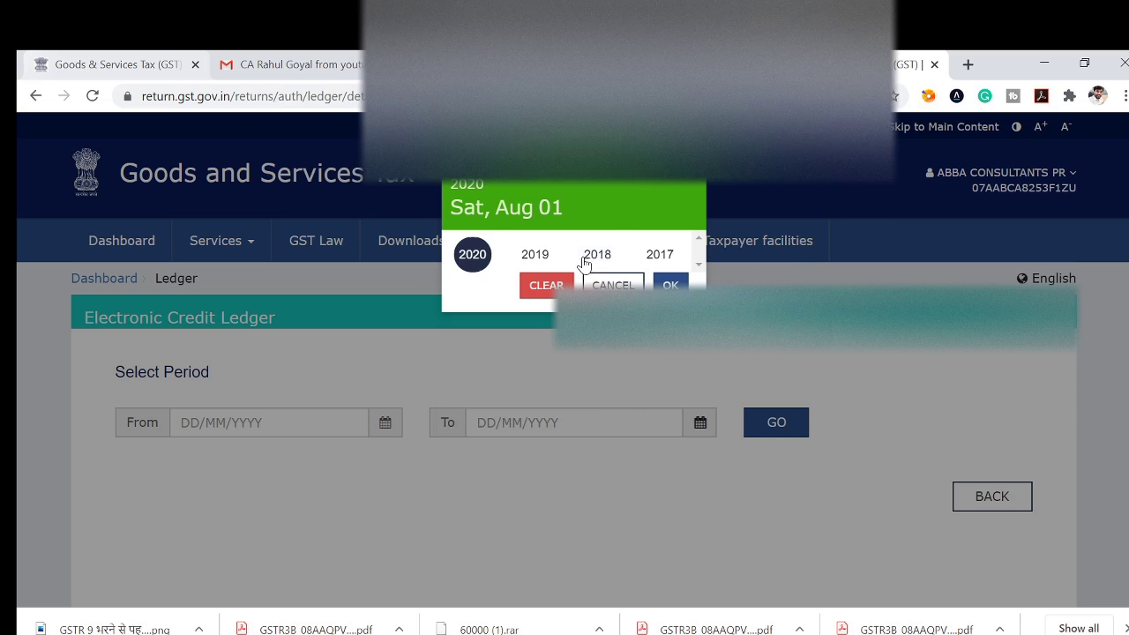
{"action": "left_click", "coordinate": [653, 255]}
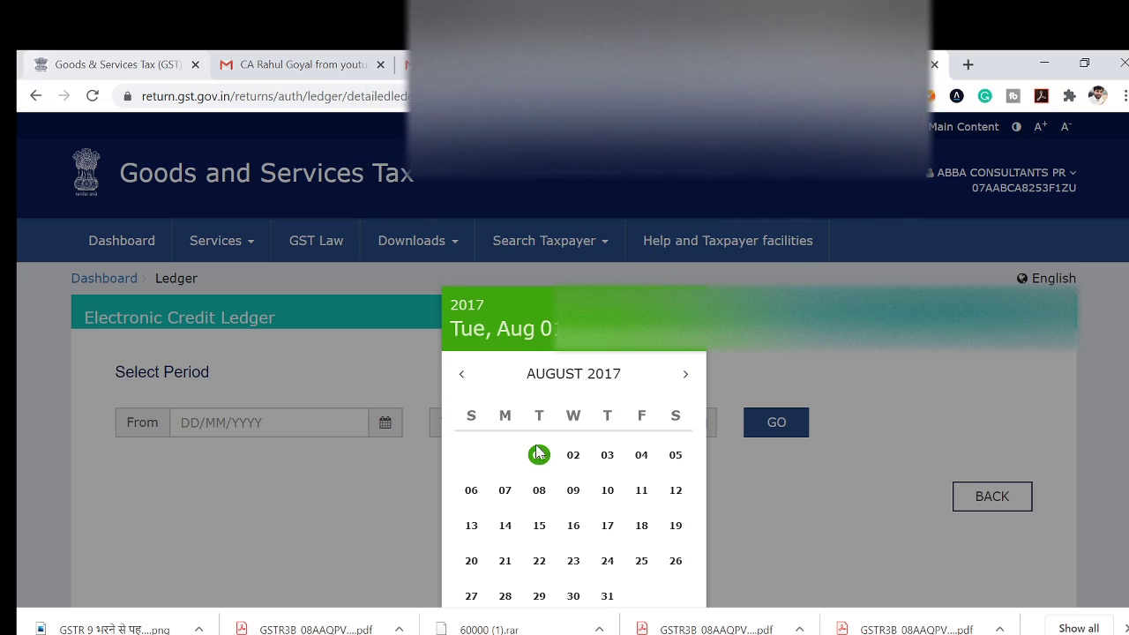
{"action": "left_click", "coordinate": [460, 375]}
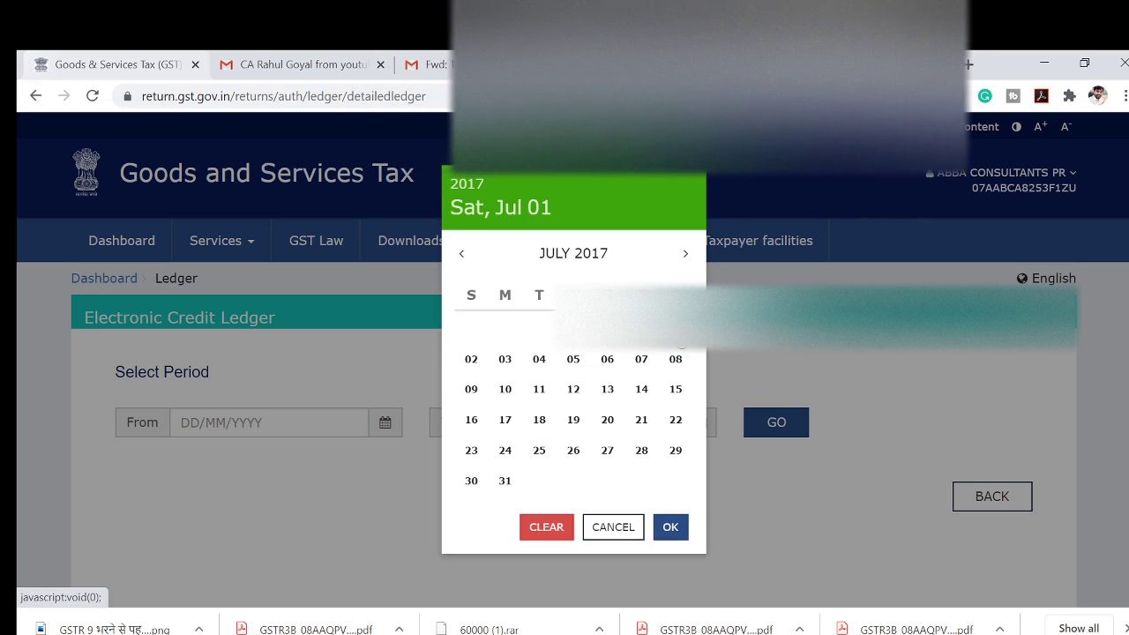
{"action": "left_click", "coordinate": [670, 526]}
Set the period's end date to 31/08/2017, display the Electronic Credit Ledger details and review the listed transactions.
{"action": "left_click", "coordinate": [713, 425]}
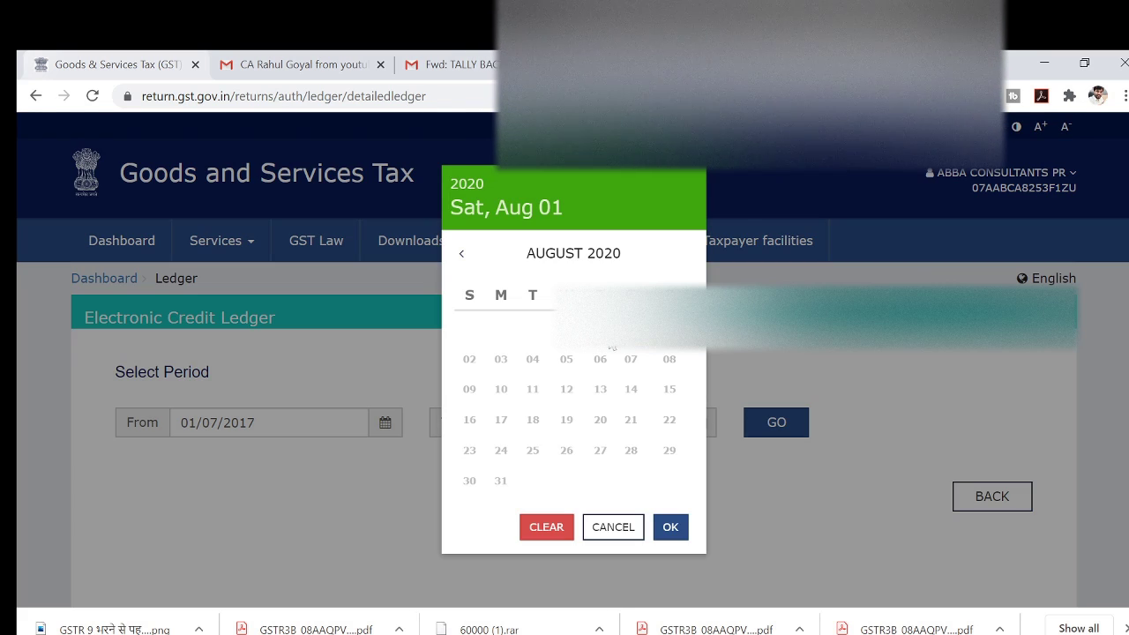
{"action": "left_click", "coordinate": [556, 263]}
{"action": "left_click", "coordinate": [561, 263]}
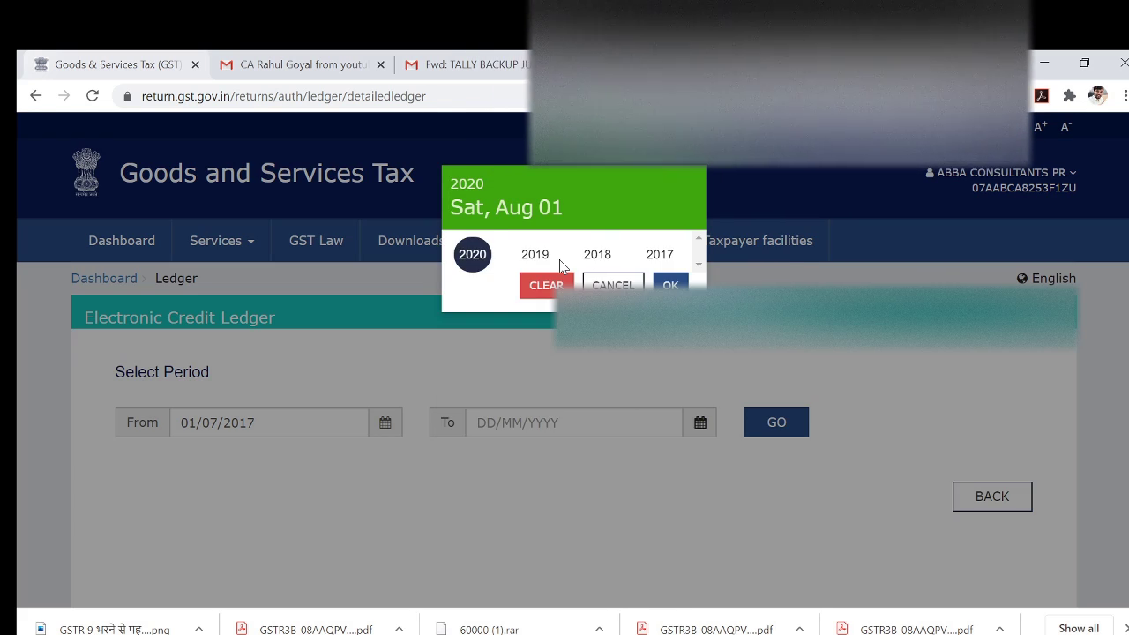
{"action": "left_click", "coordinate": [657, 255]}
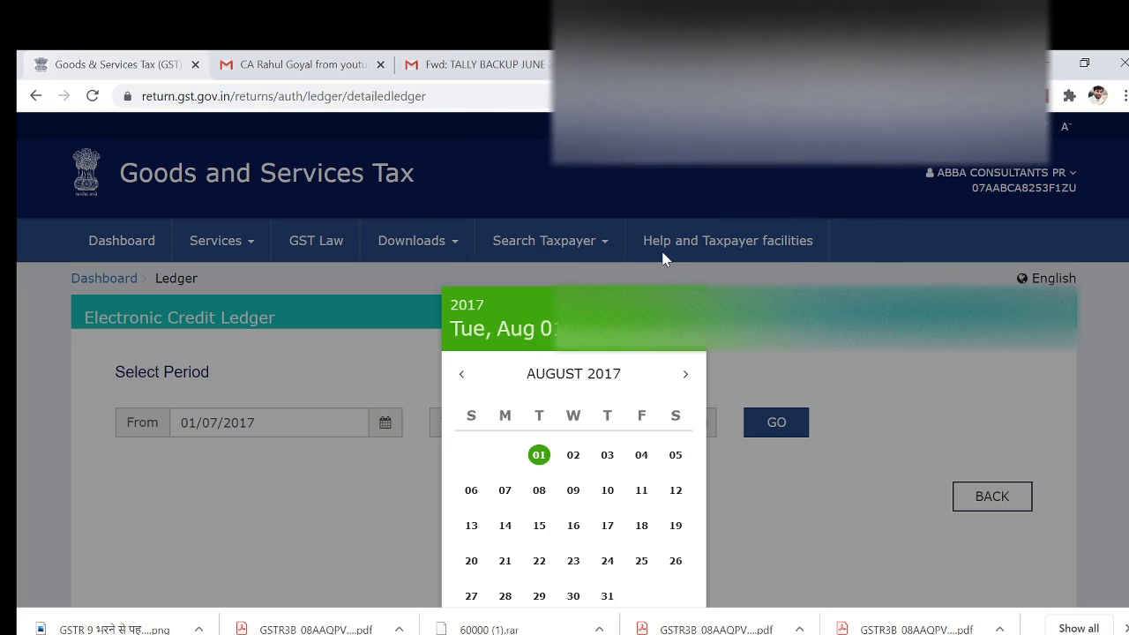
{"action": "left_click", "coordinate": [607, 596]}
{"action": "left_click", "coordinate": [777, 423]}
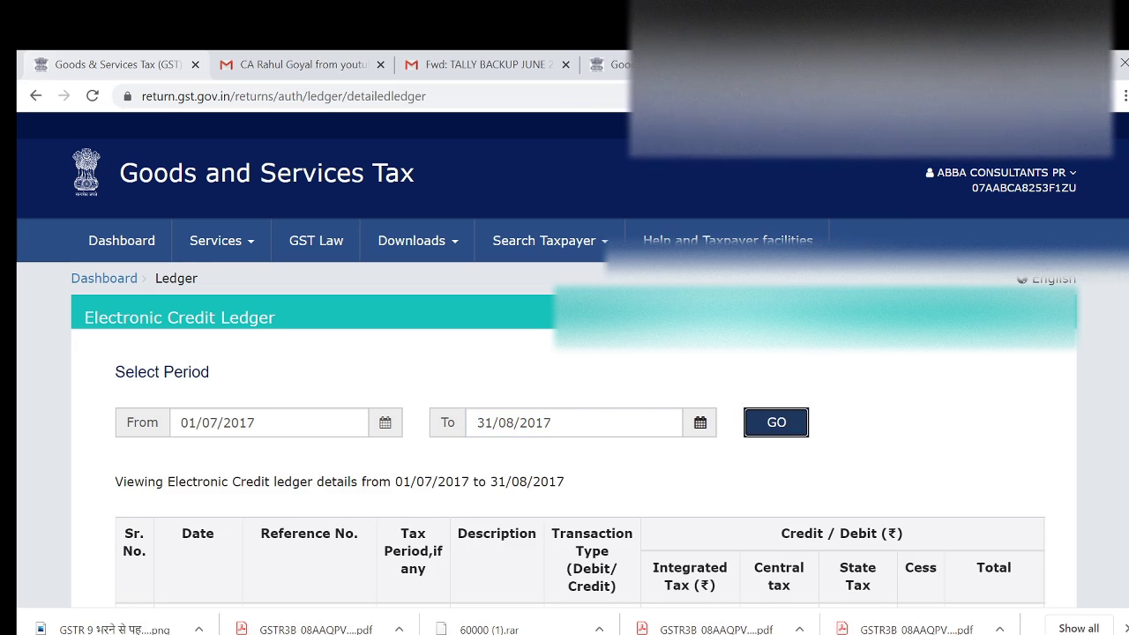
{"action": "scroll", "coordinate": [970, 397], "scroll_direction": "down", "scroll_amount": 4}
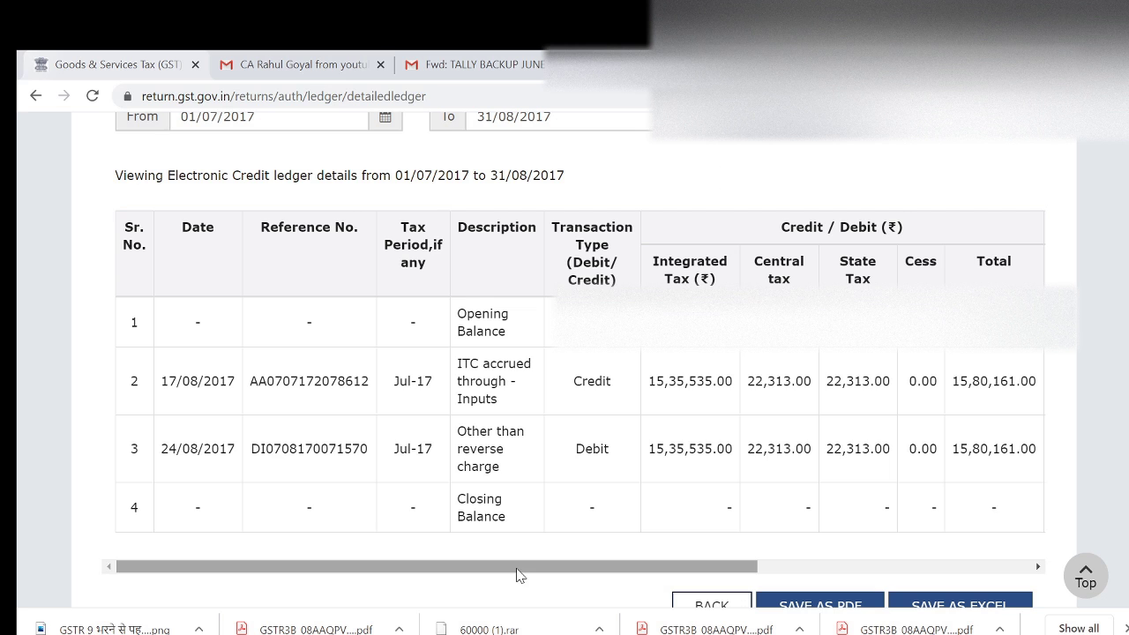
{"action": "scroll", "coordinate": [1124, 311], "scroll_direction": "up", "scroll_amount": 3}
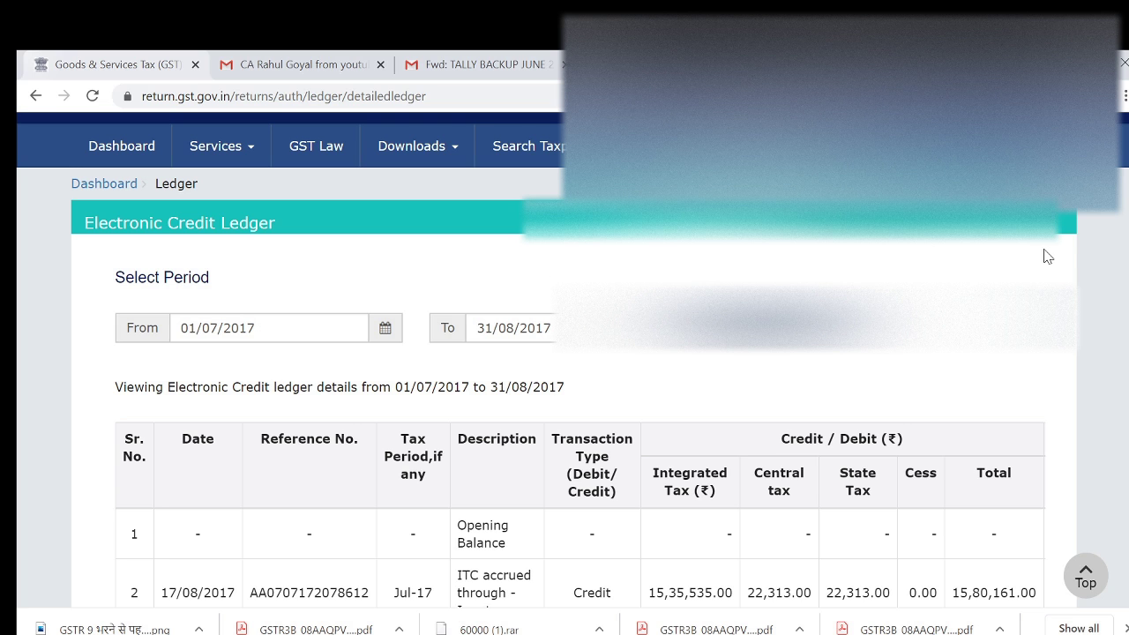
{"action": "scroll", "coordinate": [573, 353], "scroll_direction": "up", "scroll_amount": 1}
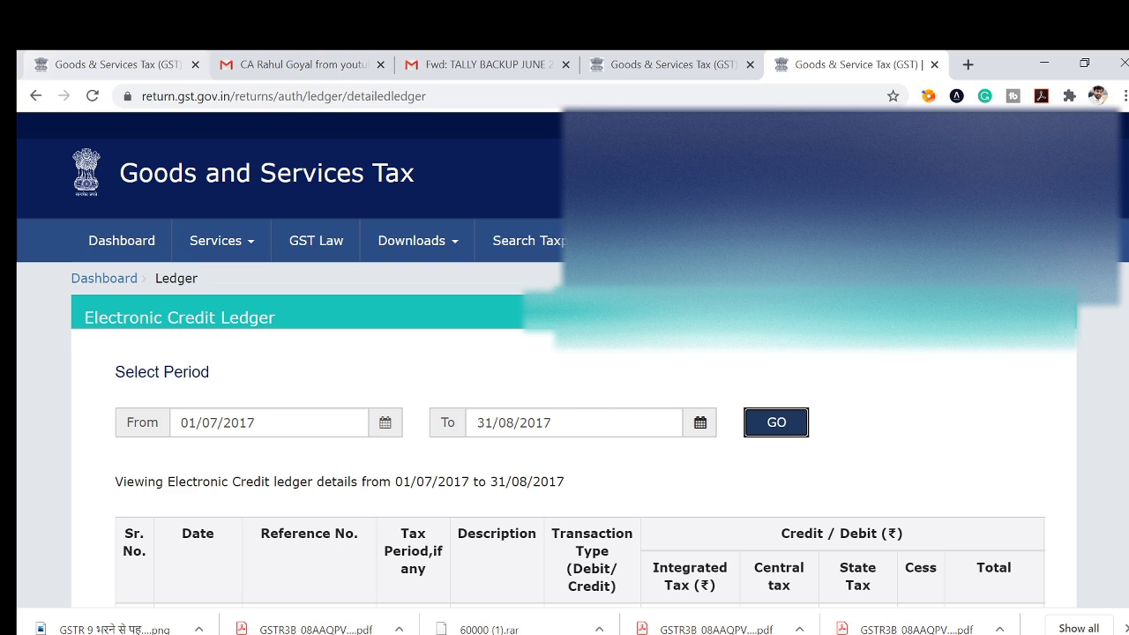
{"action": "scroll", "coordinate": [565, 353], "scroll_direction": "down", "scroll_amount": 2}
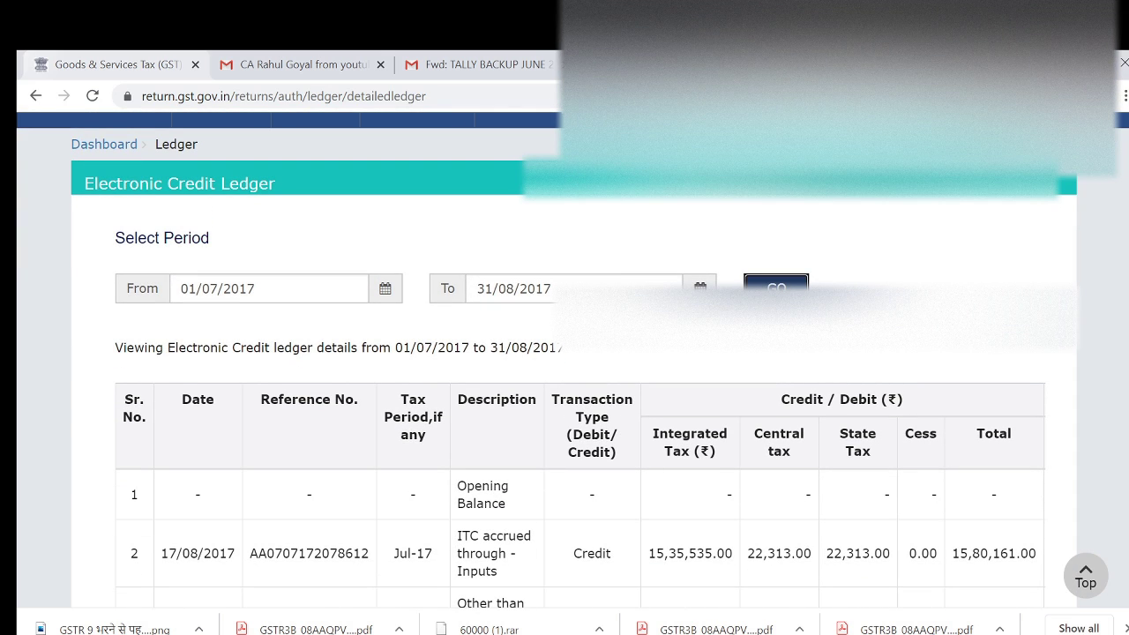
{"action": "scroll", "coordinate": [573, 353], "scroll_direction": "up", "scroll_amount": 3}
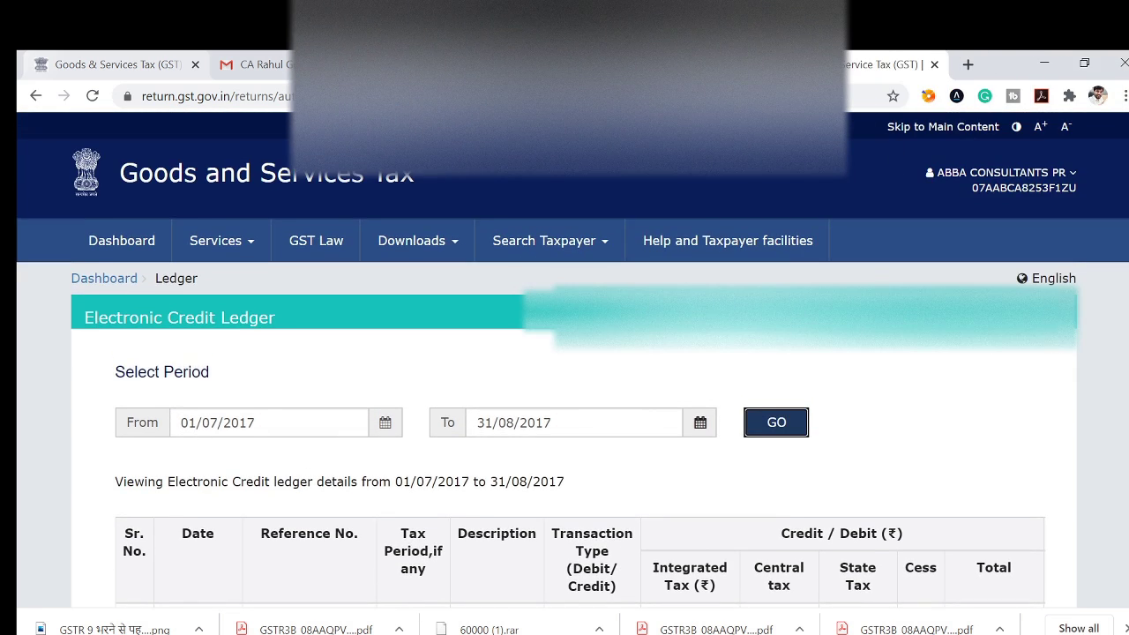